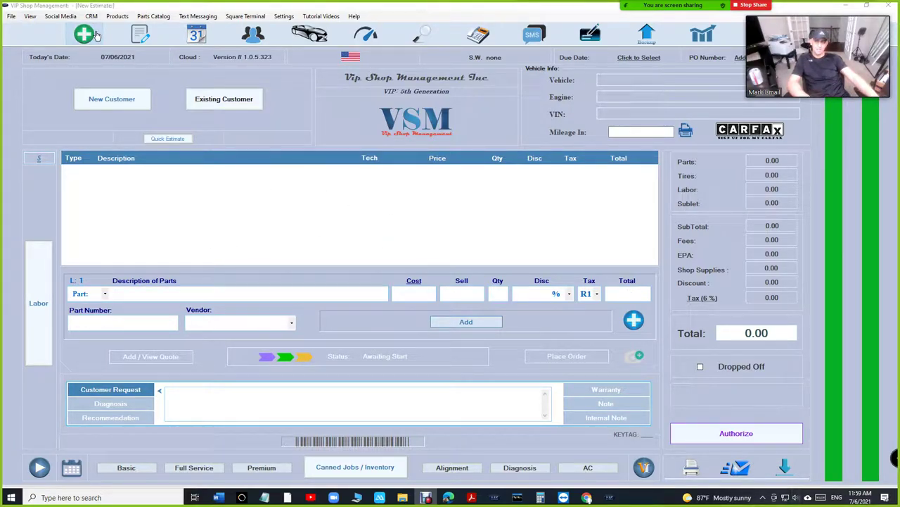
# Look up the existing customer by name and start an estimate for their 2006 Pontiac G6 GT
pyautogui.click(235, 104)
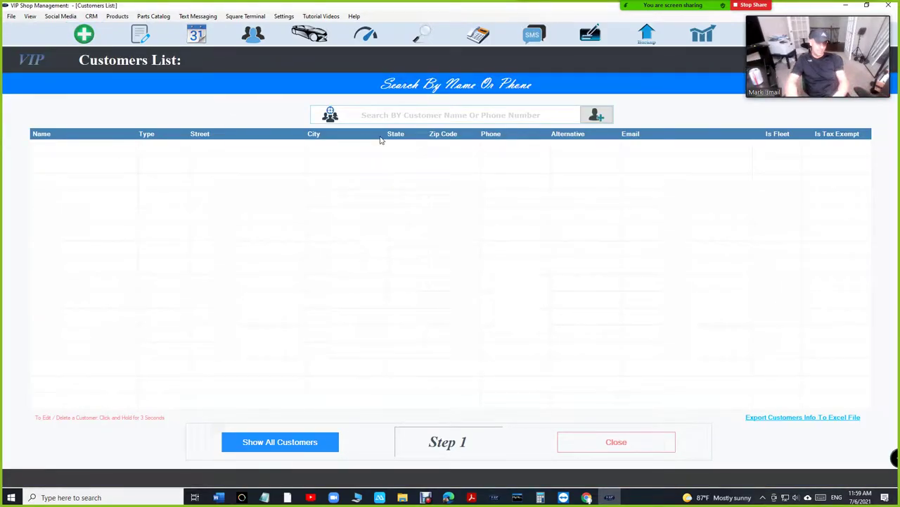
pyautogui.write('mark is')
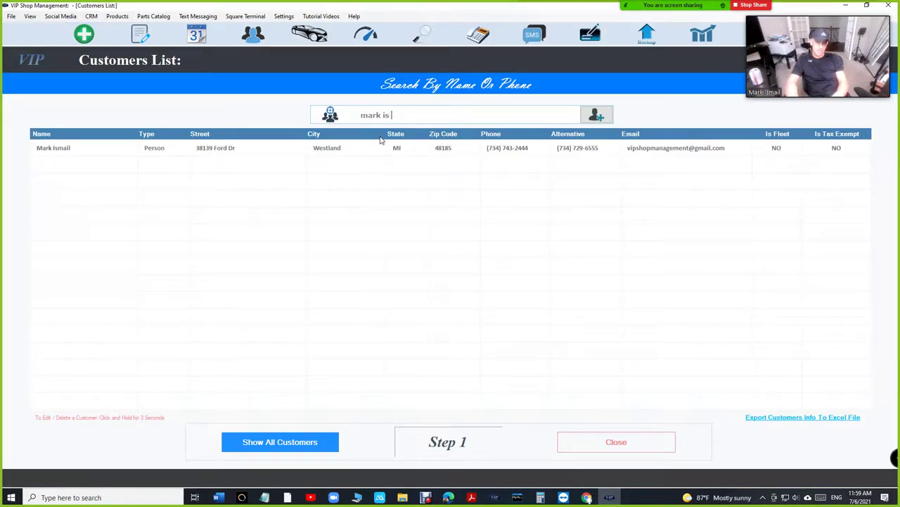
pyautogui.click(414, 150)
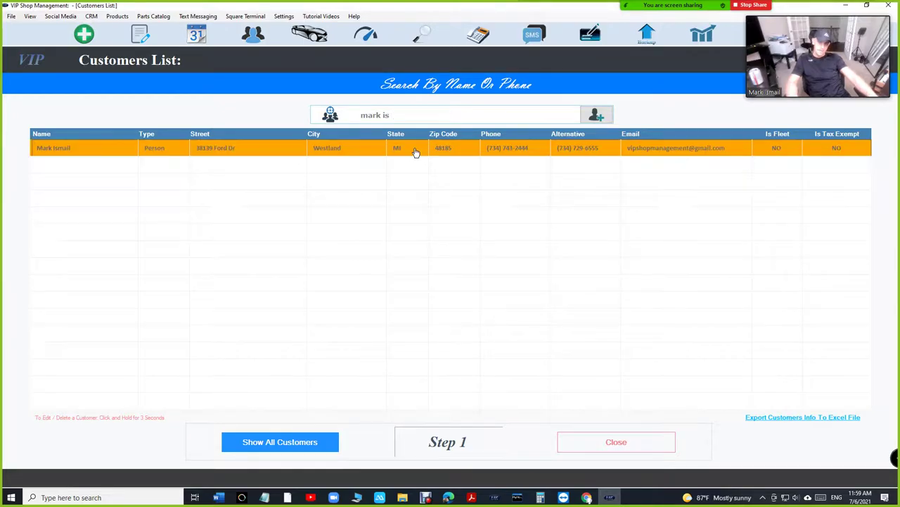
pyautogui.click(304, 151)
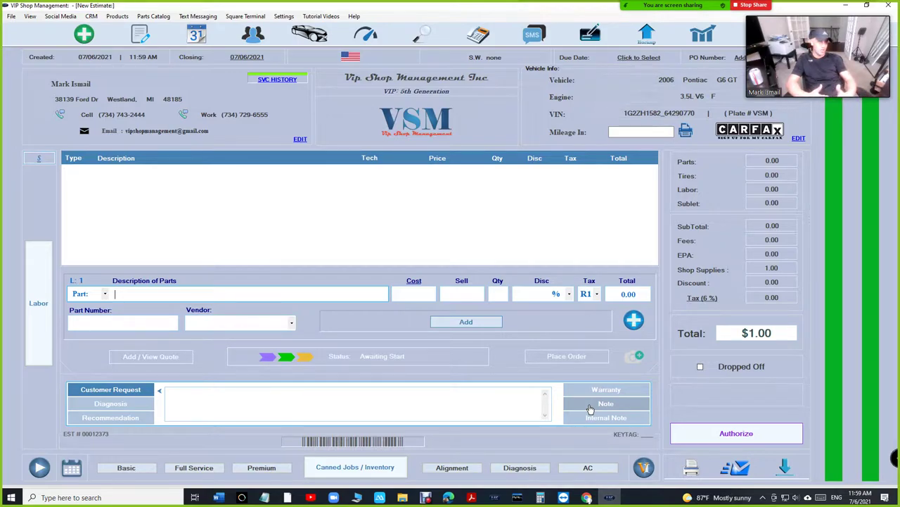
# Add the note "Customer left a deposit of $100.00 on a $500 job" to the estimate
pyautogui.click(591, 408)
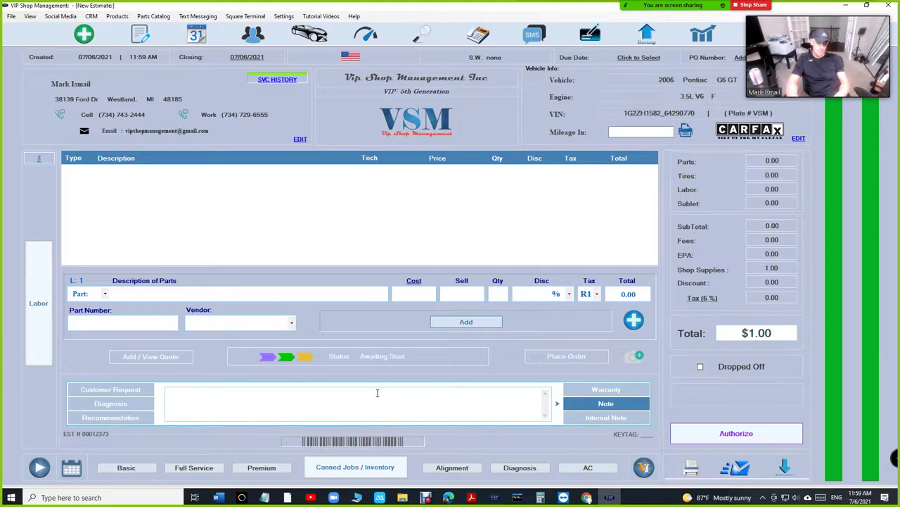
pyautogui.write('Customer lef')
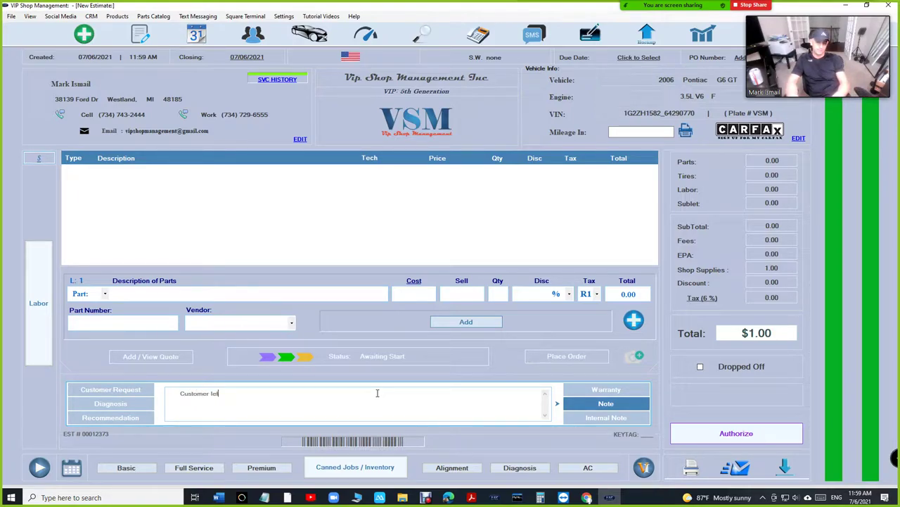
pyautogui.write('t a deposit of $')
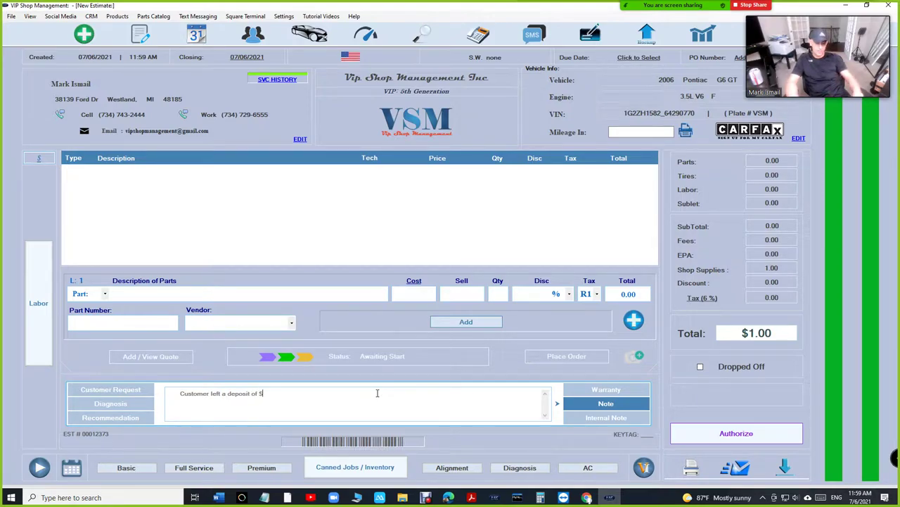
pyautogui.write('100.00 ')
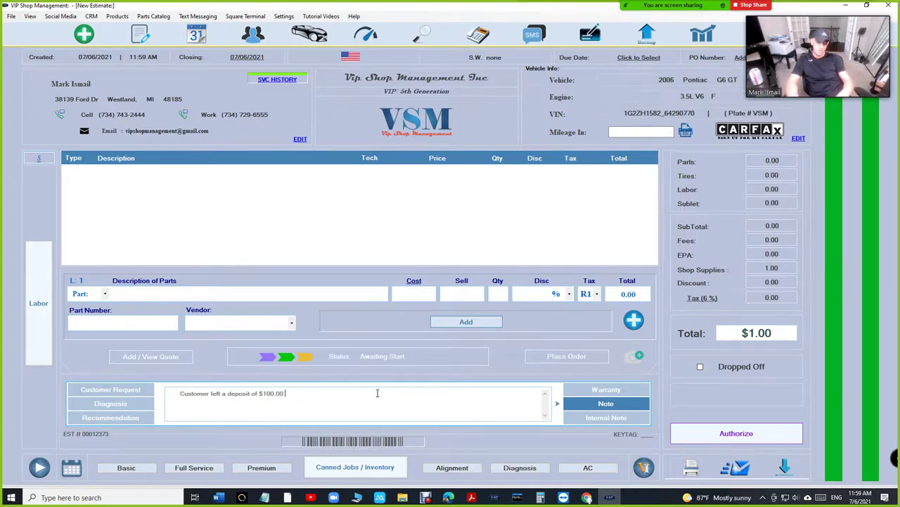
pyautogui.write('on a')
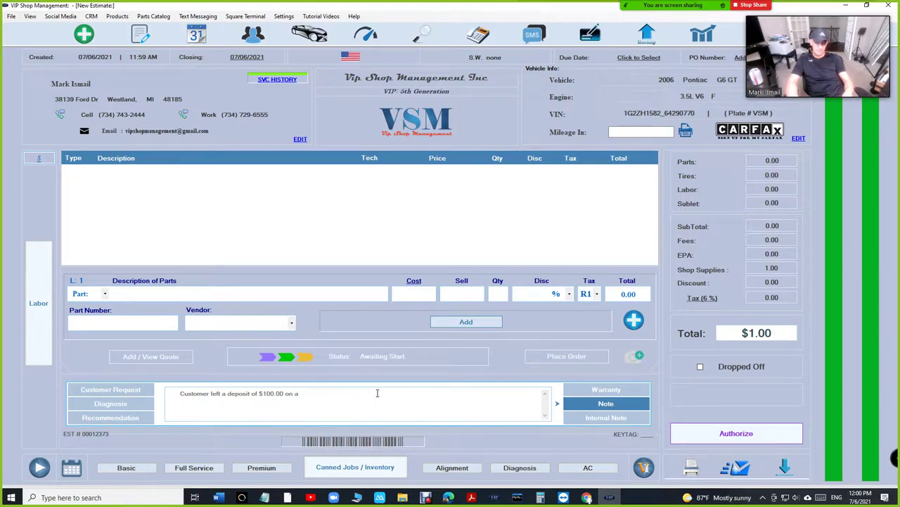
pyautogui.write(' $500.')
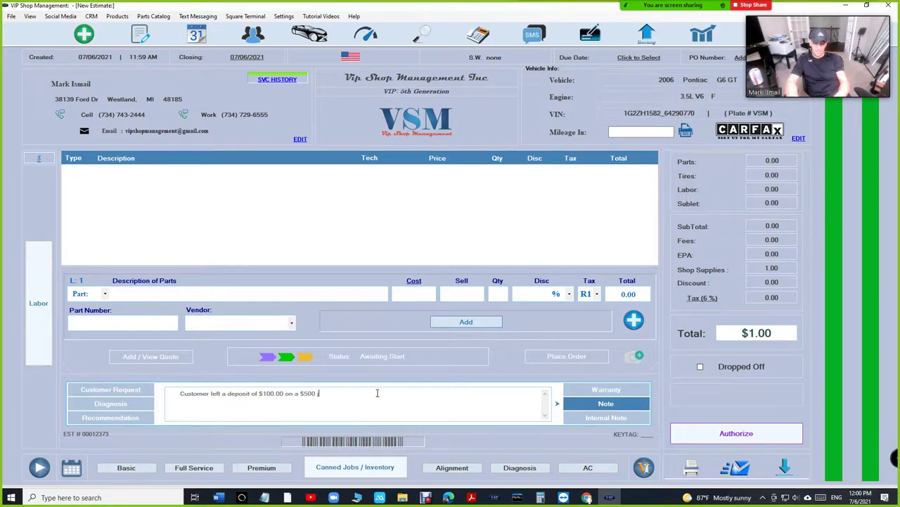
pyautogui.write(' job')
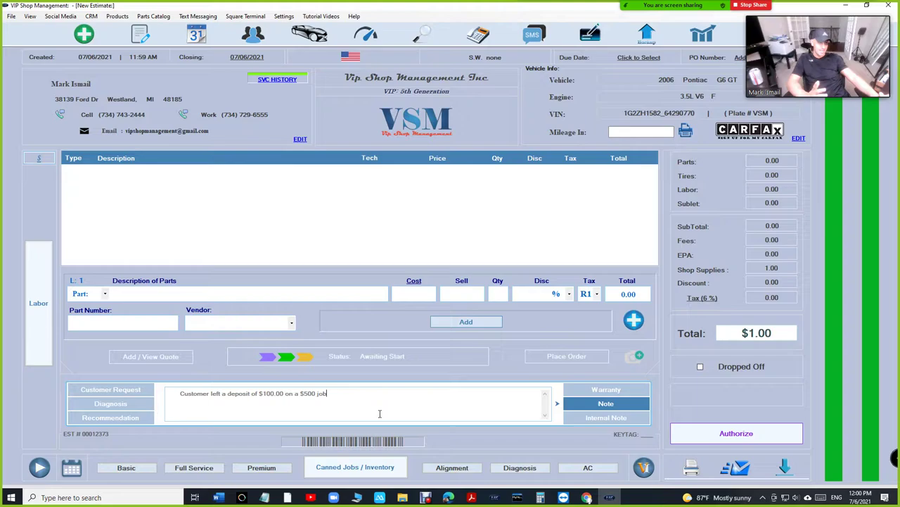
# Set the estimate's shop supplies charge to 0 and authorize the estimate as in person
pyautogui.click(753, 442)
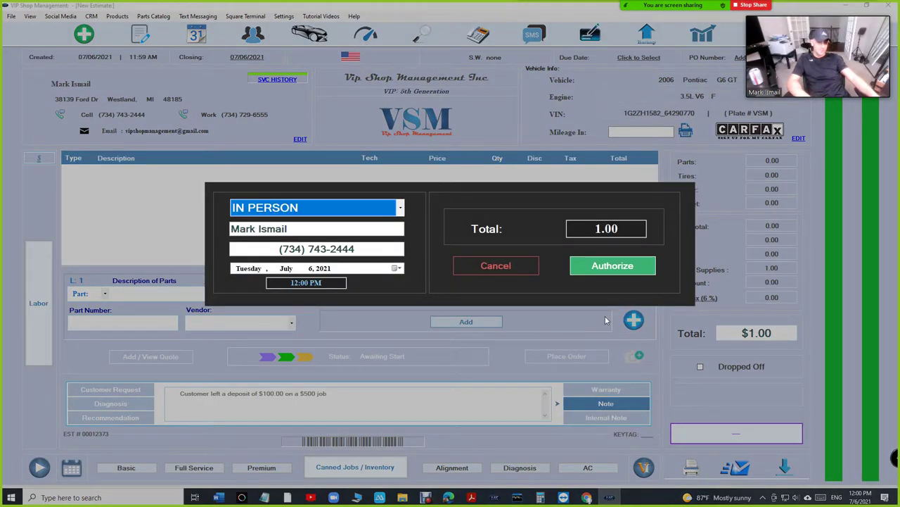
pyautogui.click(615, 267)
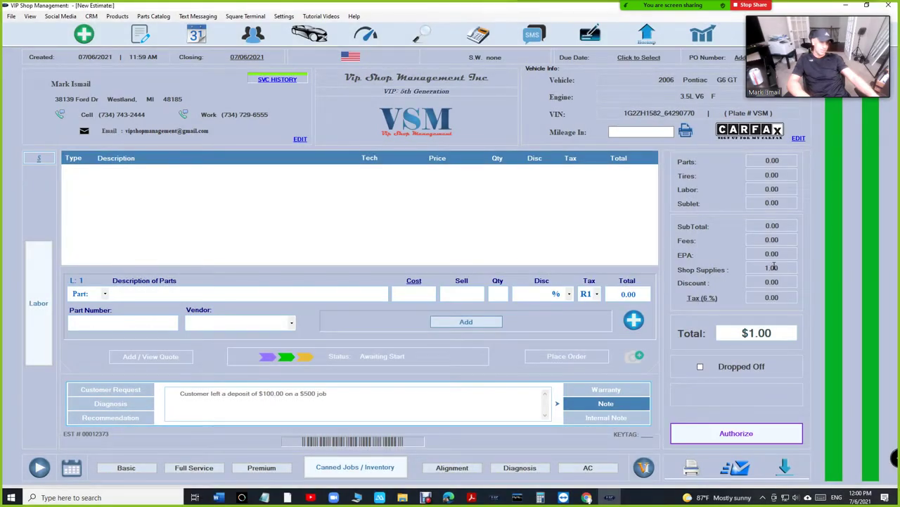
pyautogui.press('BackSpace')
pyautogui.press('BackSpace')
pyautogui.press('BackSpace')
pyautogui.press('BackSpace')
pyautogui.write('0')
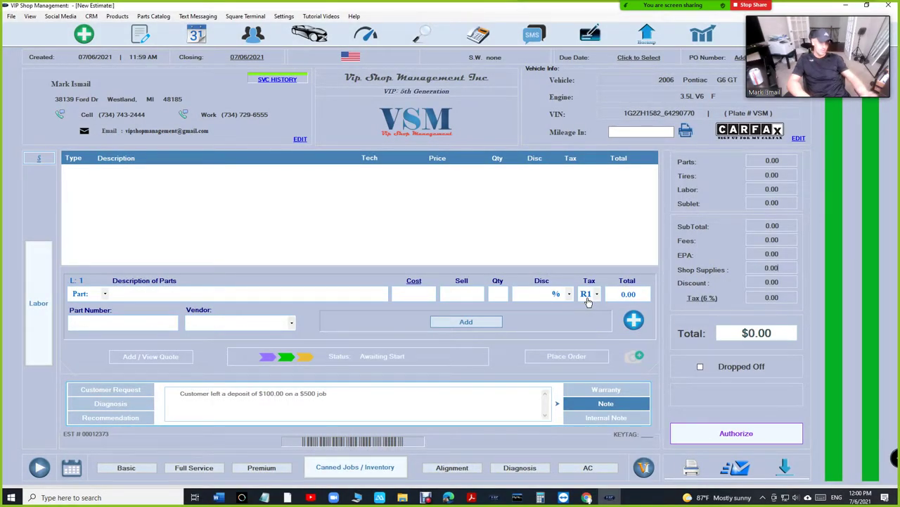
pyautogui.press('Return')
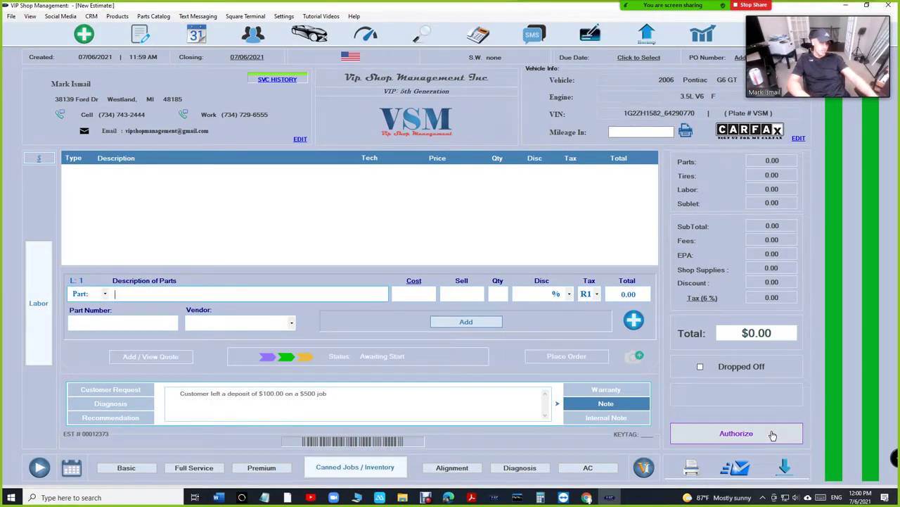
pyautogui.click(771, 434)
pyautogui.click(641, 269)
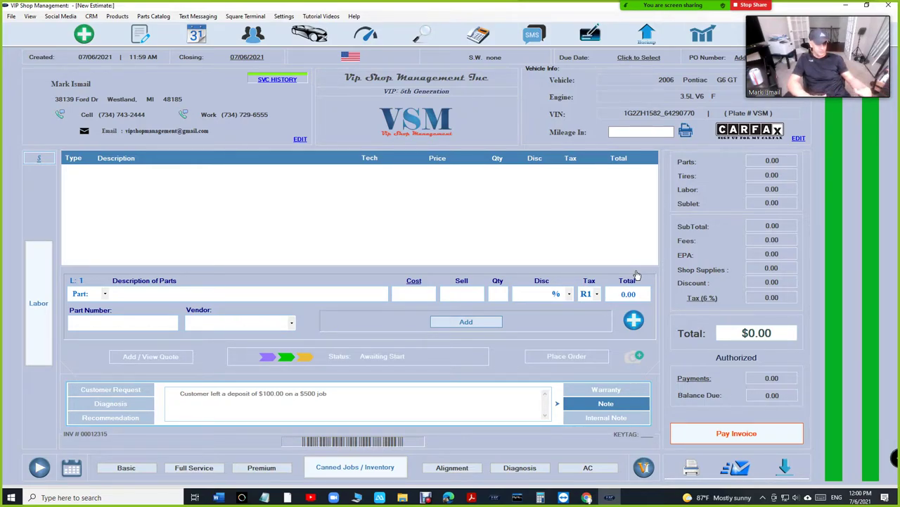
# Add a part line described as "Deposit" with a sell price of 100.00
pyautogui.click(196, 294)
pyautogui.write('D')
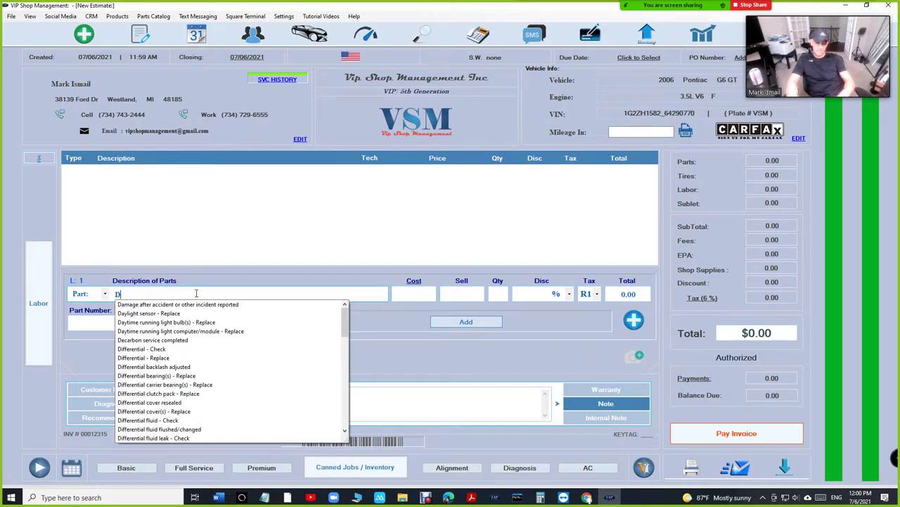
pyautogui.write('eposit')
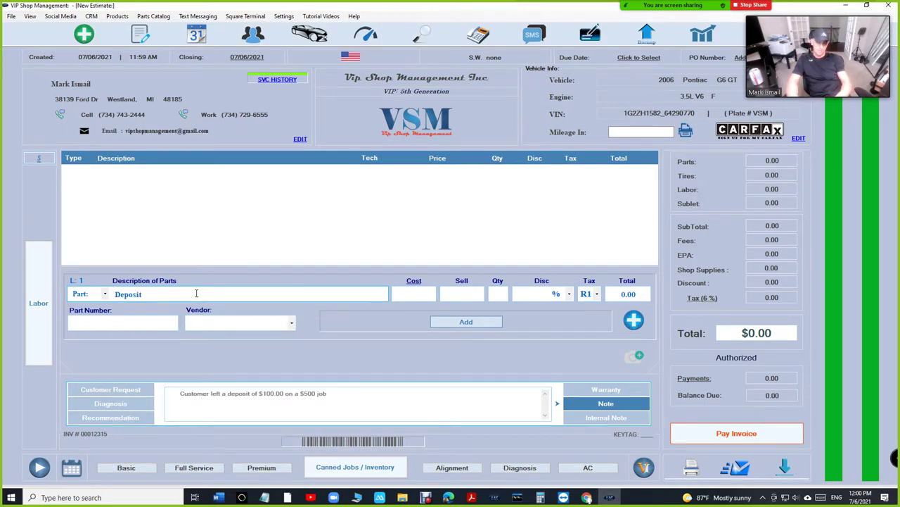
pyautogui.press('Tab')
pyautogui.press('Tab')
pyautogui.write('10')
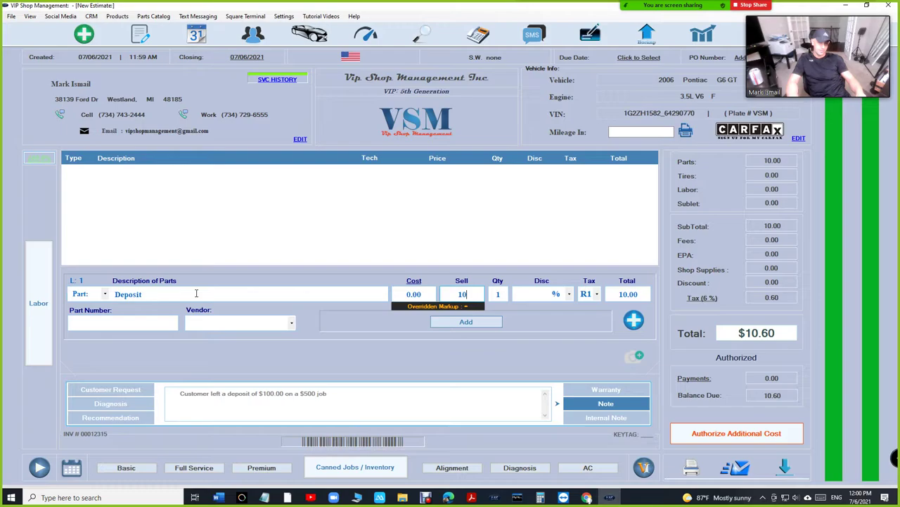
pyautogui.write('0.00')
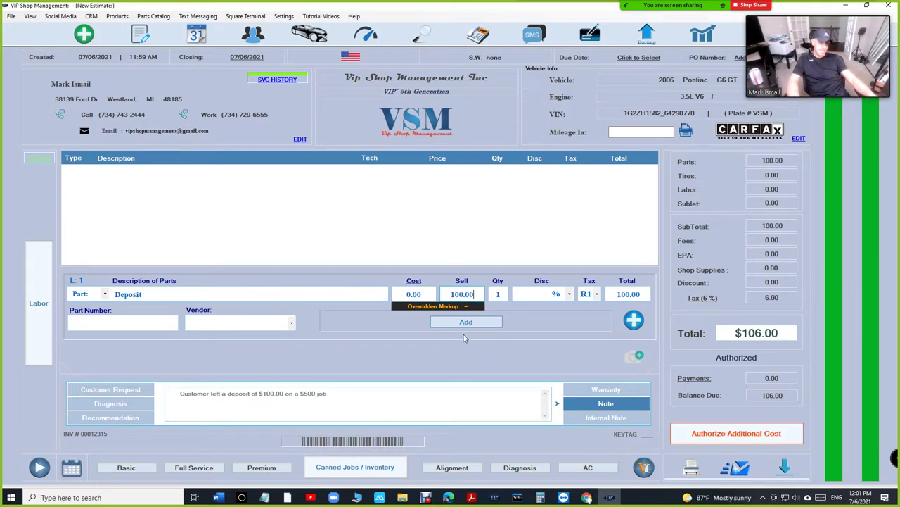
pyautogui.click(468, 325)
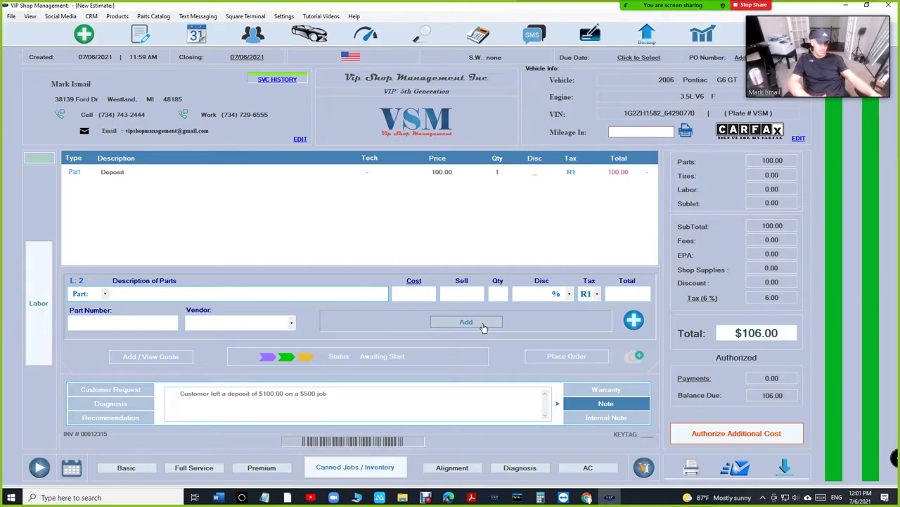
# Authorize the additional cost as in person with the reason "Deposit $100.00"
pyautogui.click(735, 434)
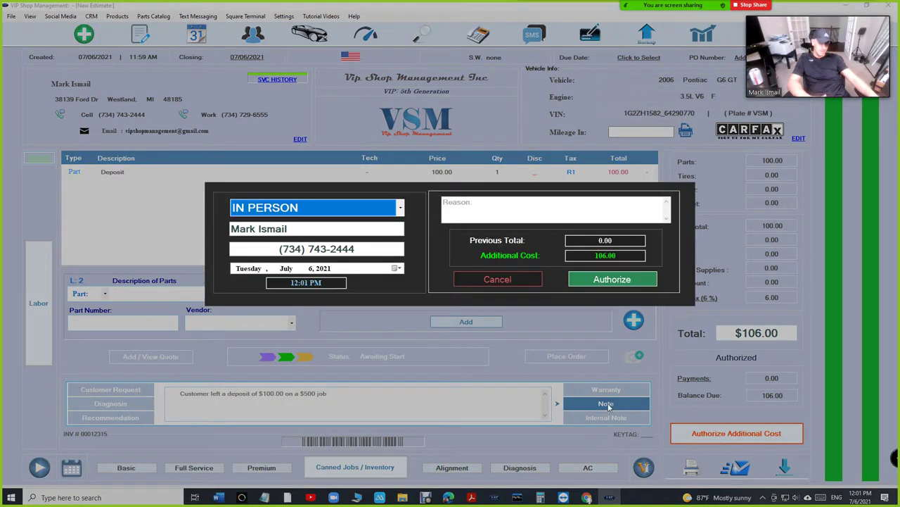
pyautogui.click(512, 209)
pyautogui.write('Deposit')
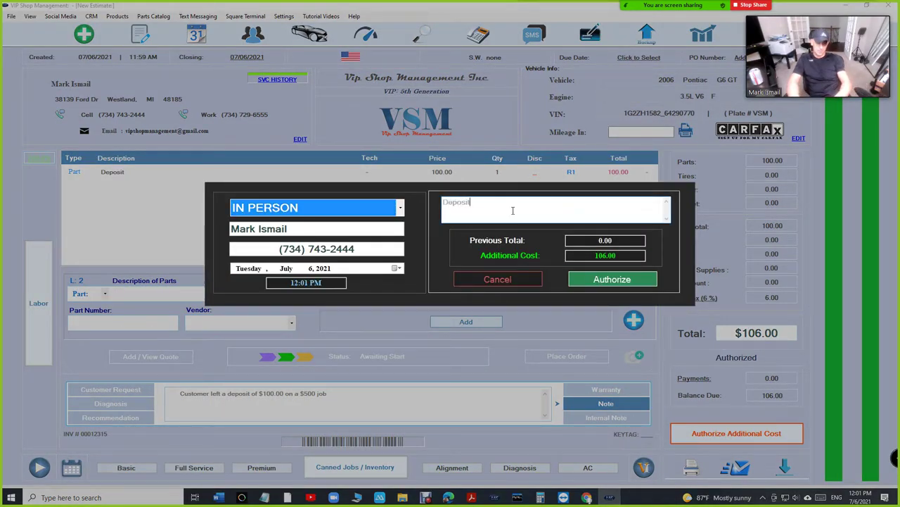
pyautogui.write(' $1')
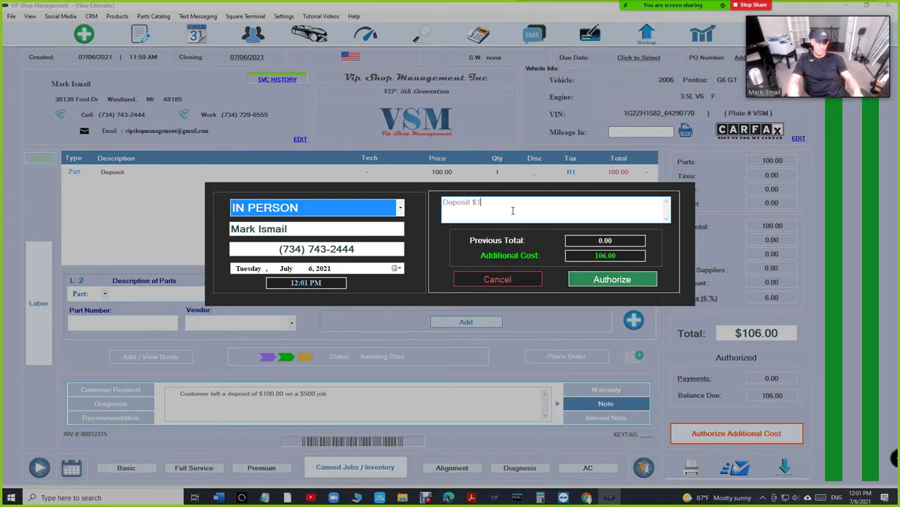
pyautogui.write('00.0')
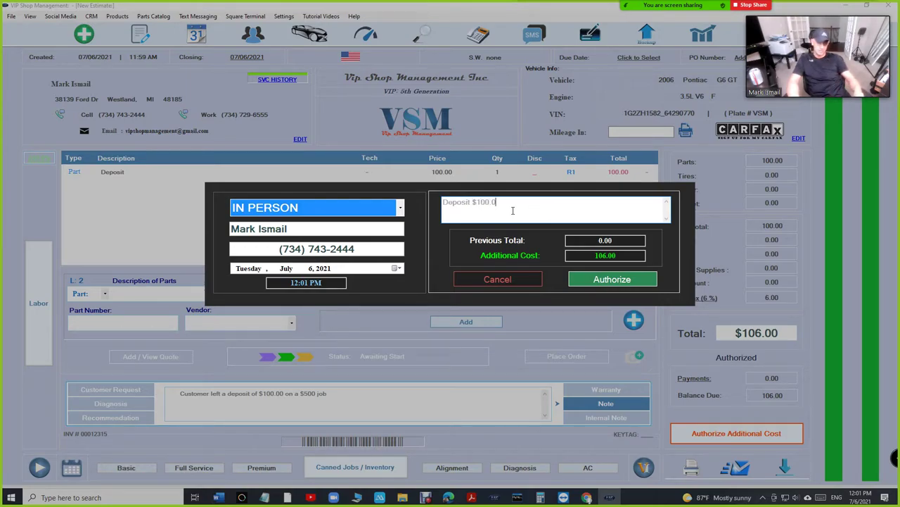
pyautogui.write('00')
pyautogui.click(614, 280)
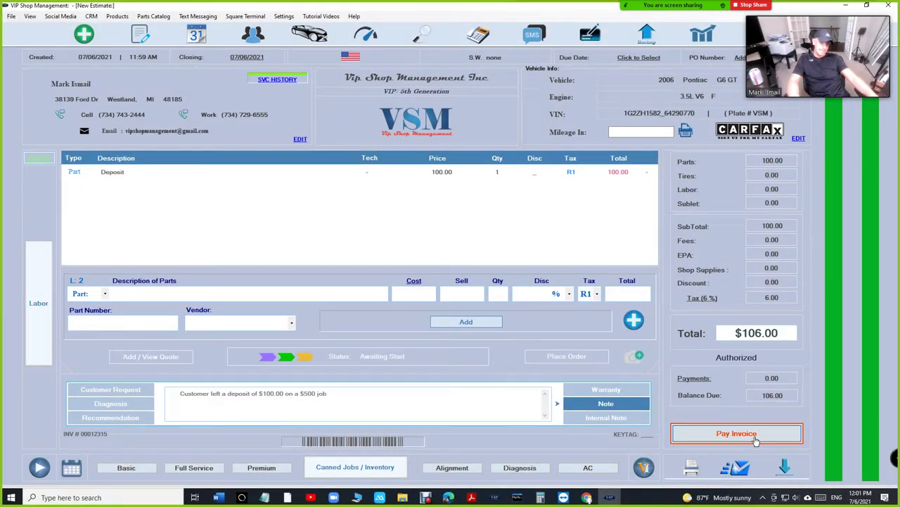
# Record a cash payment of 100.00 on the invoice and close the payment window
pyautogui.click(755, 438)
pyautogui.click(531, 255)
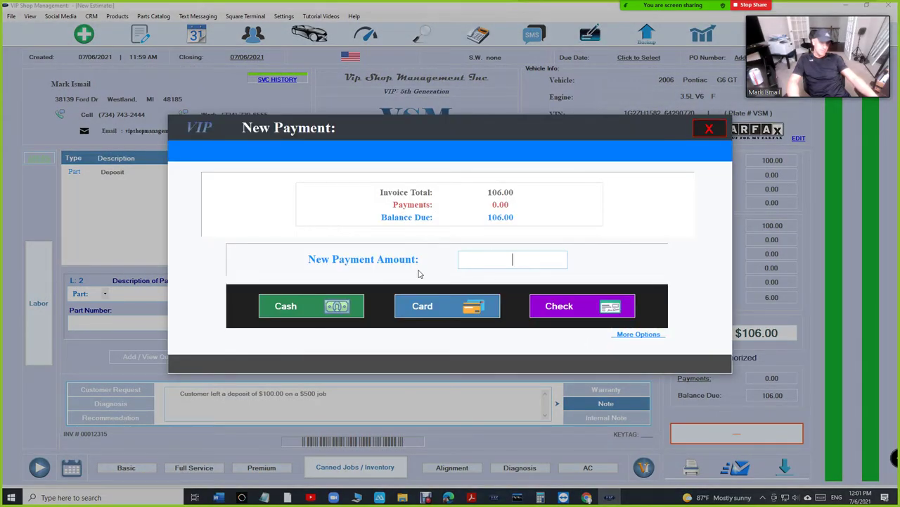
pyautogui.write('100.00')
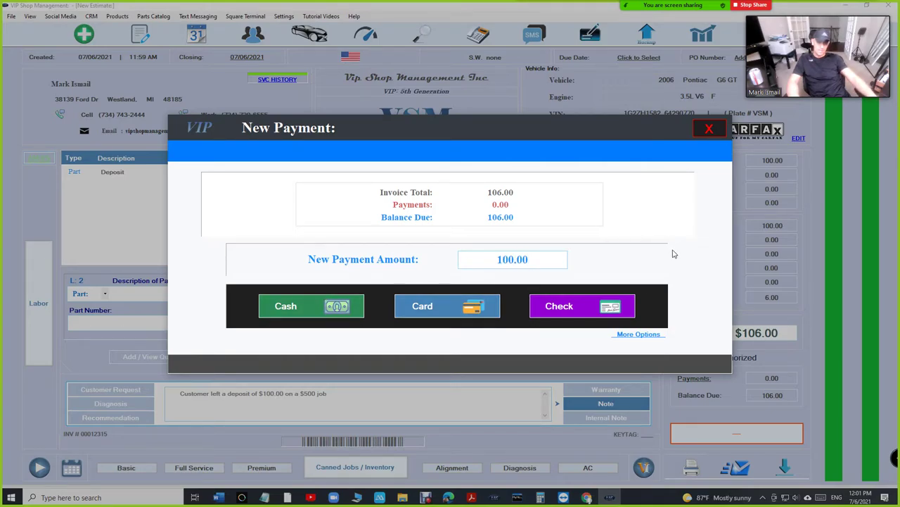
pyautogui.click(331, 304)
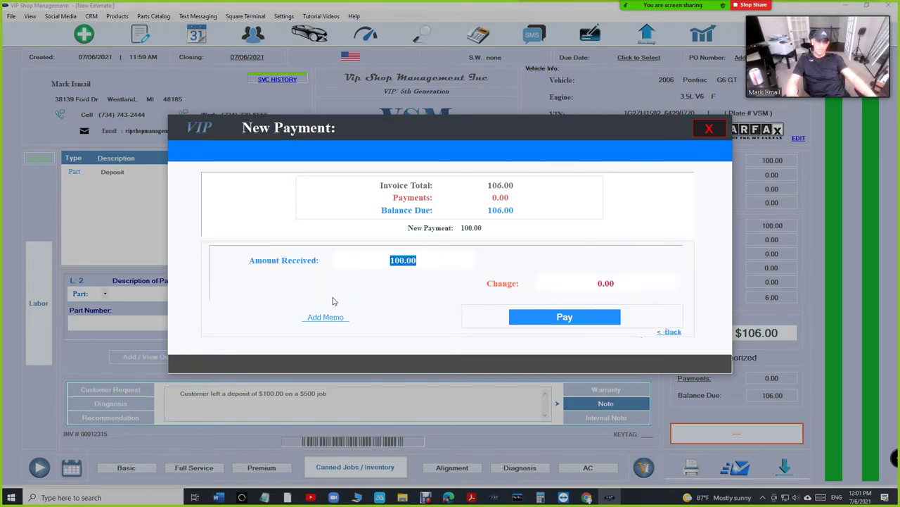
pyautogui.click(585, 328)
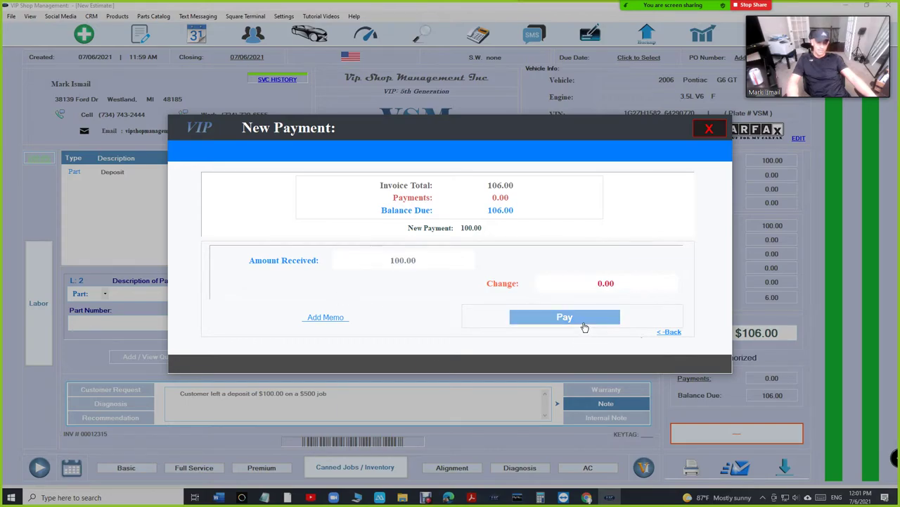
pyautogui.click(709, 128)
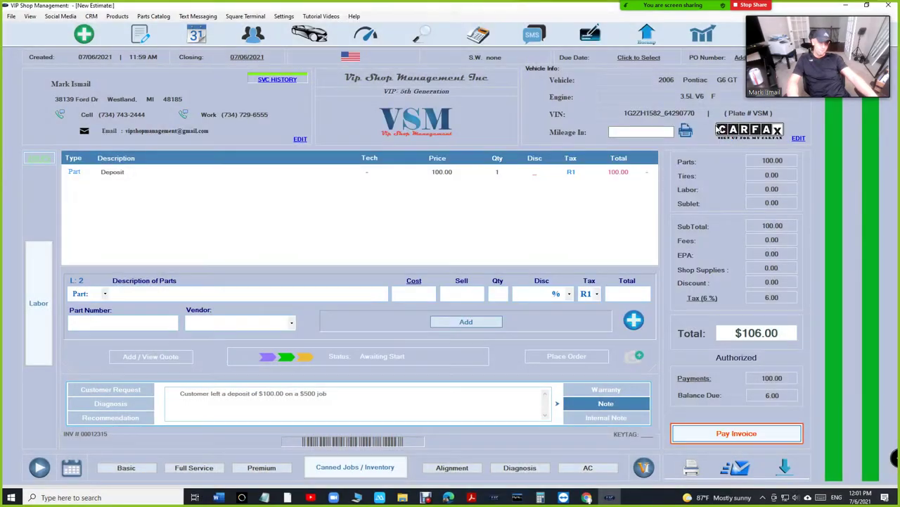
# Delete the Deposit part line from the invoice and check the invoice total
pyautogui.click(121, 174)
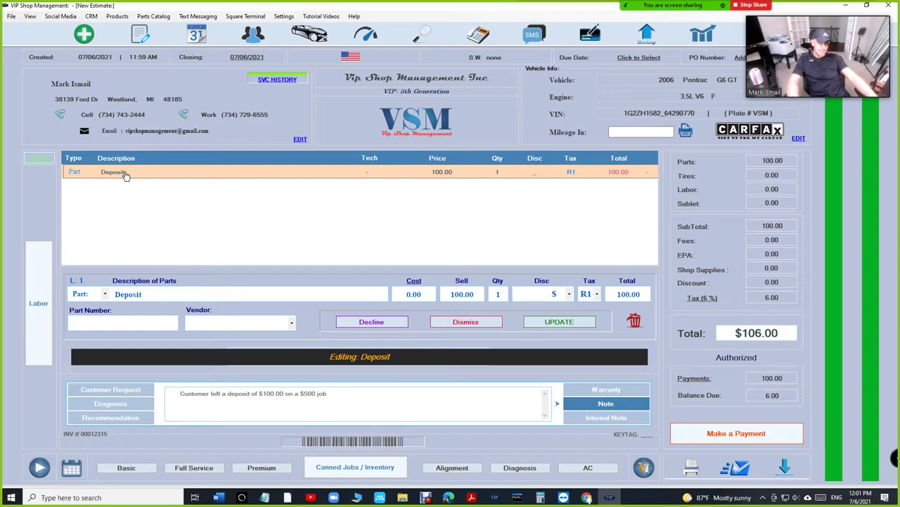
pyautogui.click(634, 320)
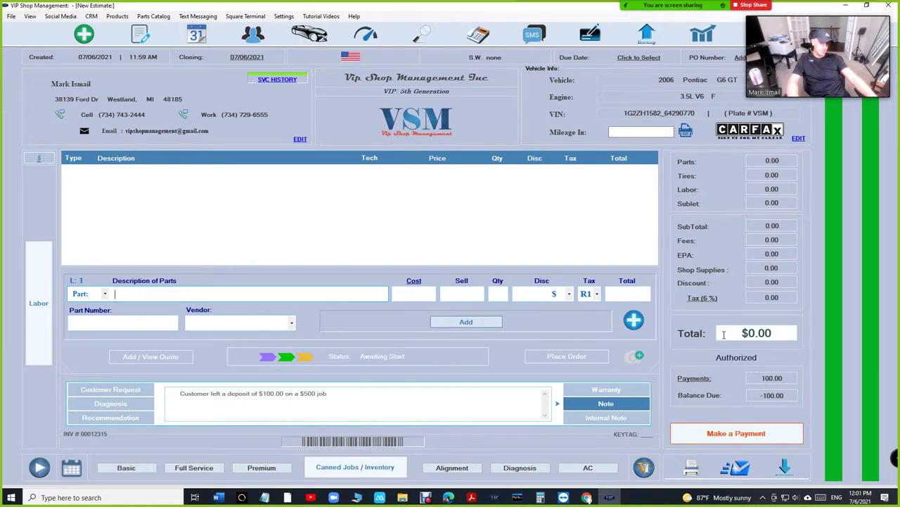
pyautogui.moveTo(723, 334); pyautogui.dragTo(774, 333)
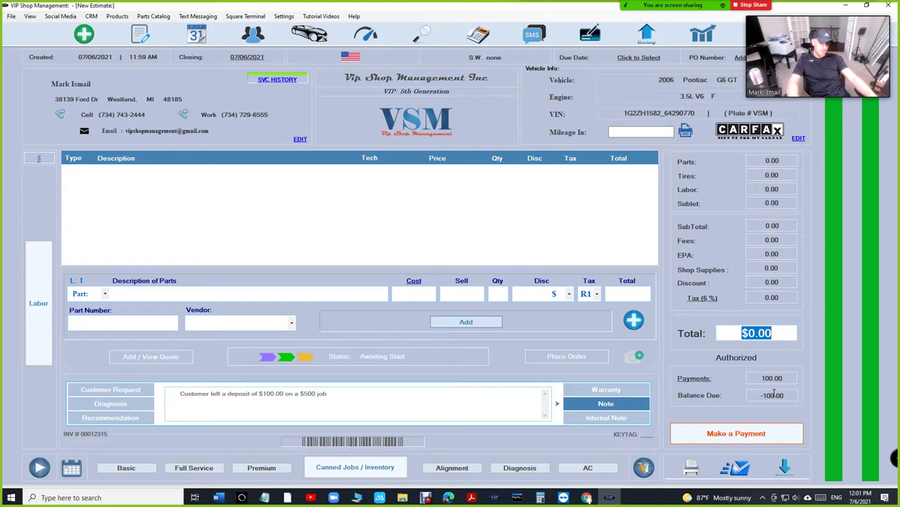
# Open a print preview of the invoice and examine its note, amounts, balance due and payment history page
pyautogui.click(691, 467)
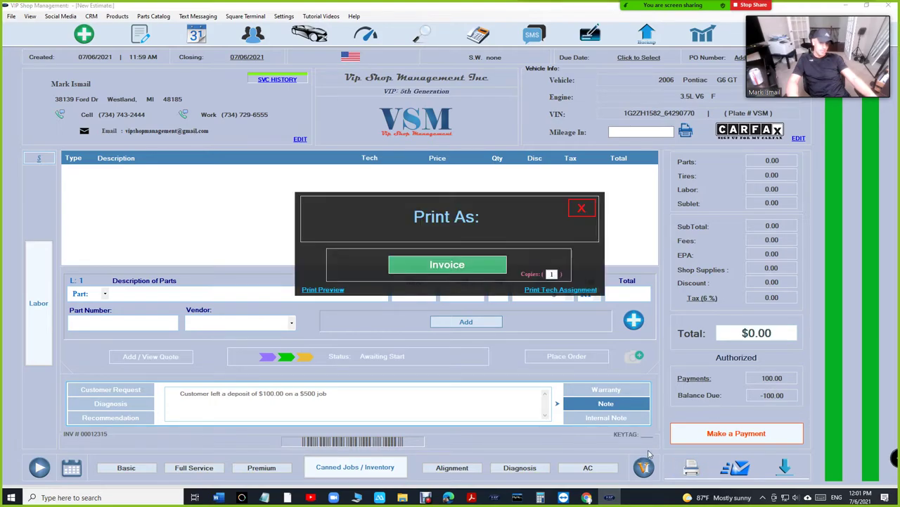
pyautogui.click(328, 291)
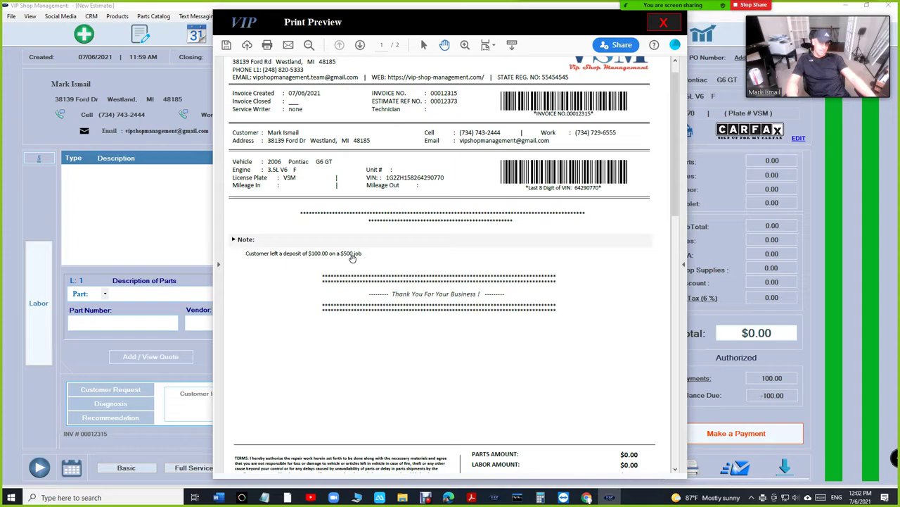
pyautogui.scroll(-3, 353, 258)
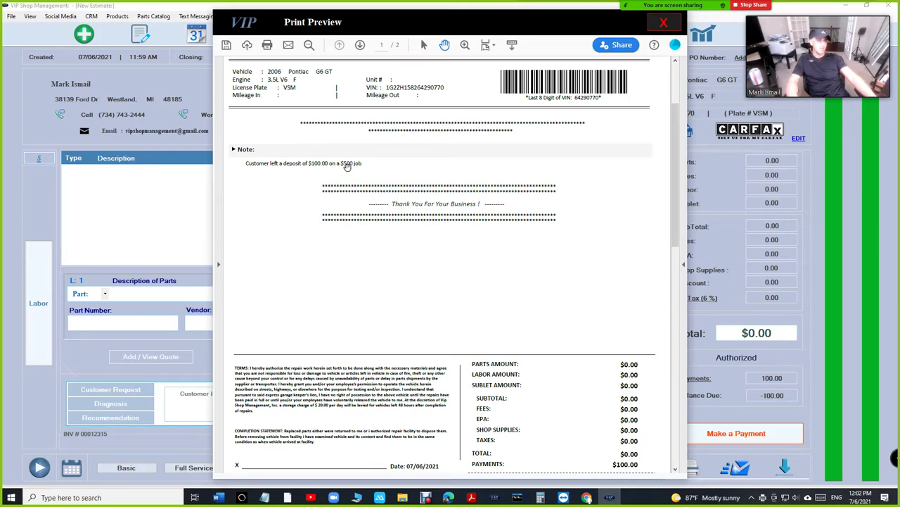
pyautogui.scroll(-8, 347, 166)
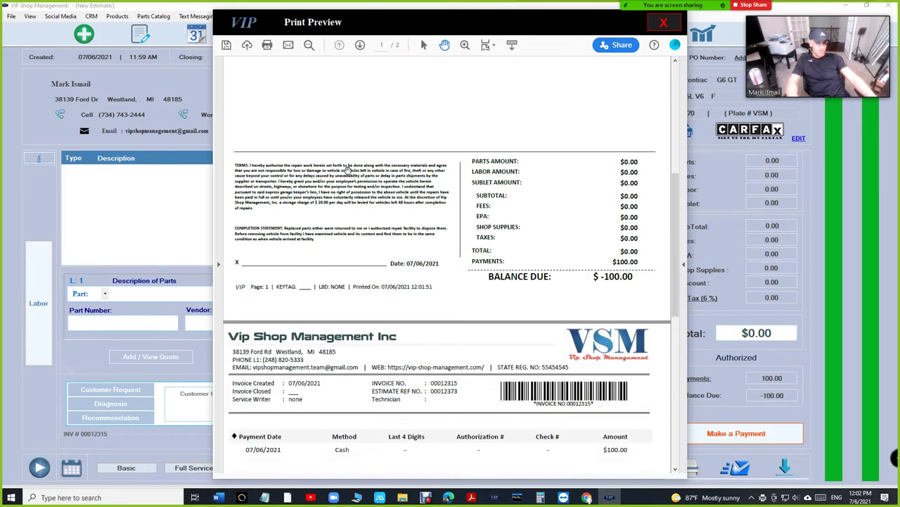
pyautogui.scroll(-1, 347, 171)
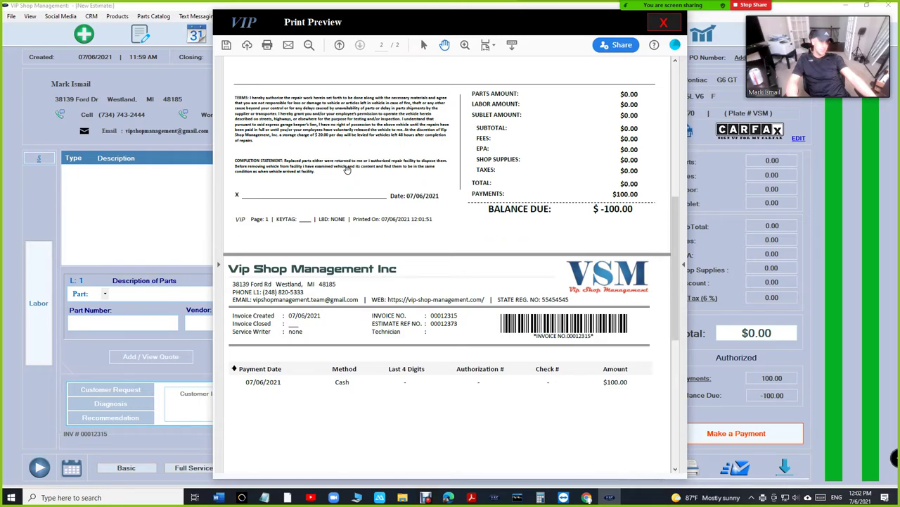
pyautogui.scroll(-2, 347, 171)
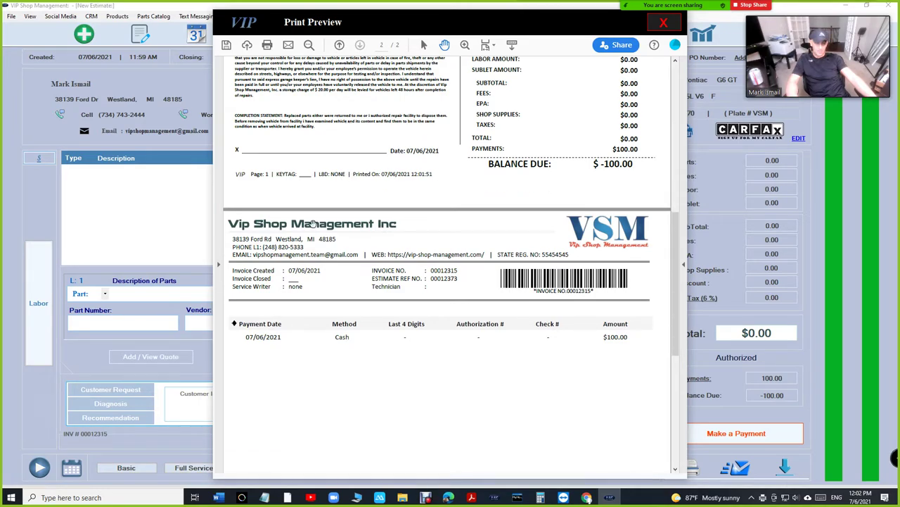
pyautogui.scroll(-2, 418, 228)
# Recheck the previewed invoice's deposit note, balance due and cash payment record from the first page on, and close the preview
pyautogui.scroll(15, 377, 296)
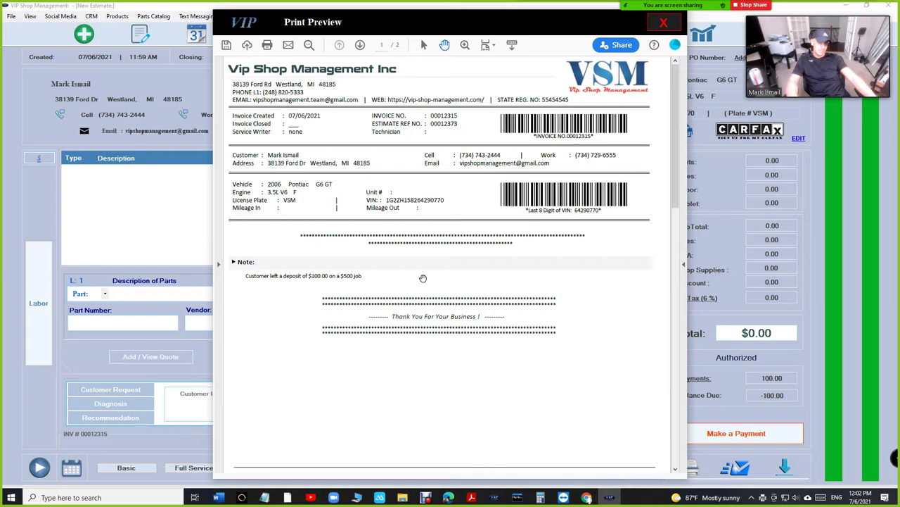
pyautogui.scroll(-6, 423, 280)
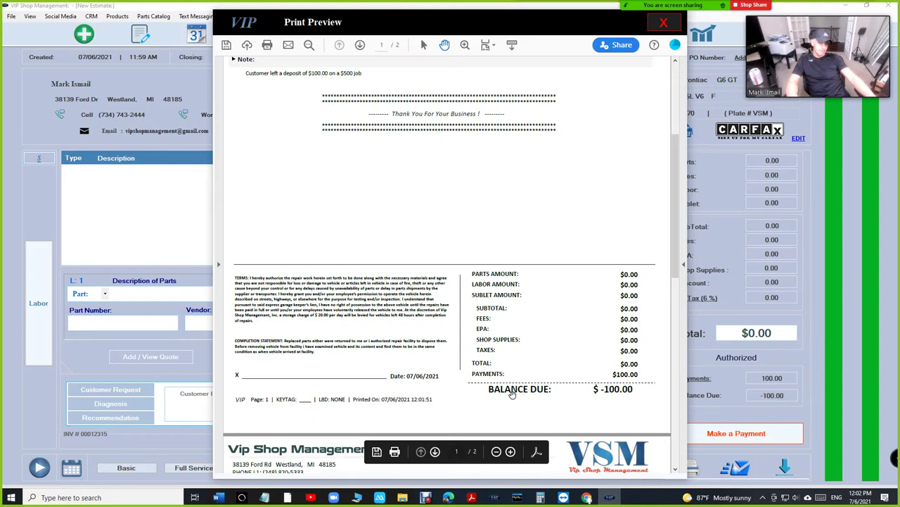
pyautogui.scroll(-3, 619, 392)
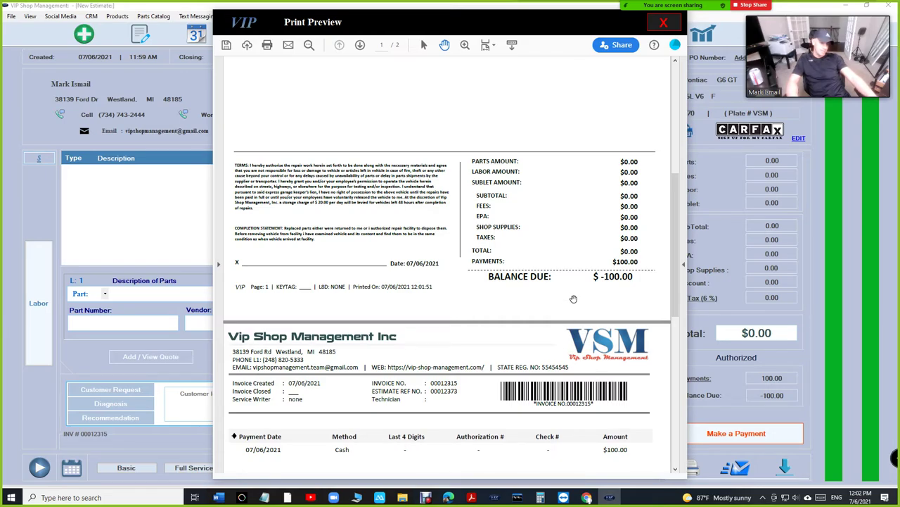
pyautogui.scroll(-2, 570, 287)
pyautogui.scroll(-4, 569, 287)
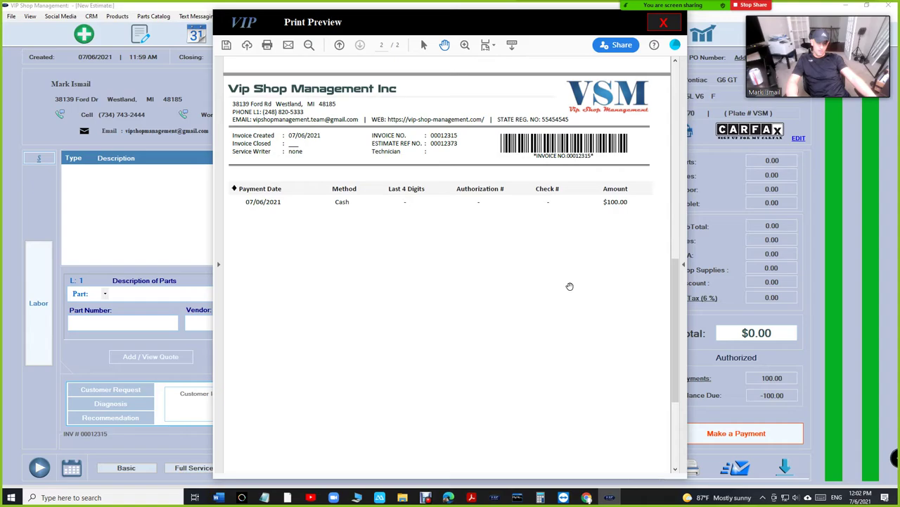
pyautogui.scroll(1, 571, 287)
pyautogui.scroll(8, 570, 286)
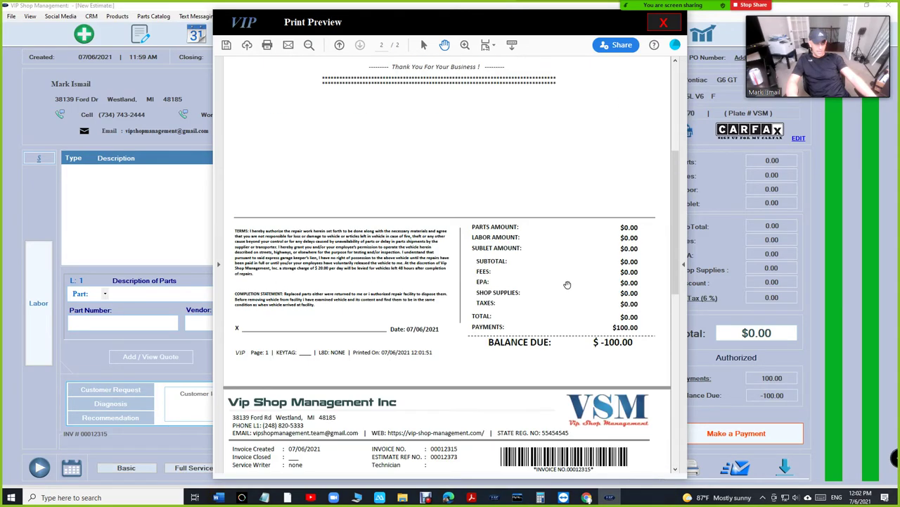
pyautogui.click(664, 24)
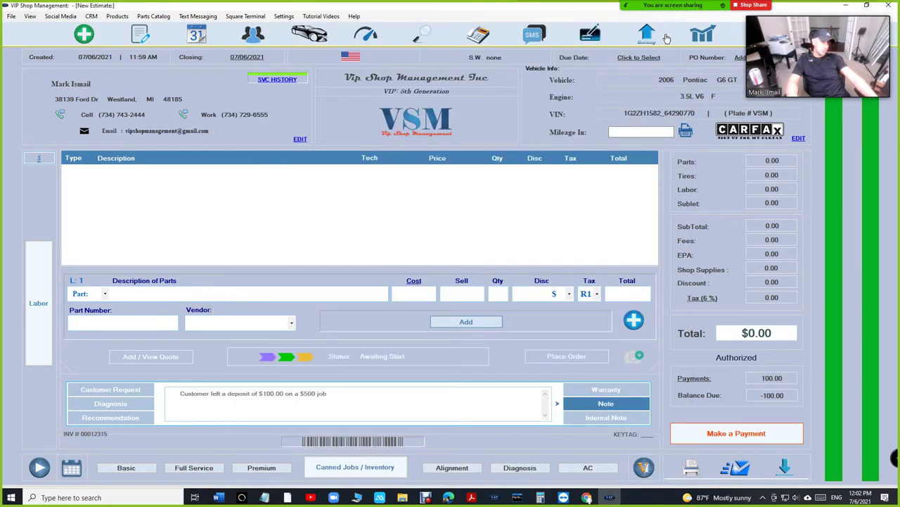
# Add the canned jobs Alternator and Brakes (Front Caliper RF) to the invoice and close the job list
pyautogui.click(342, 463)
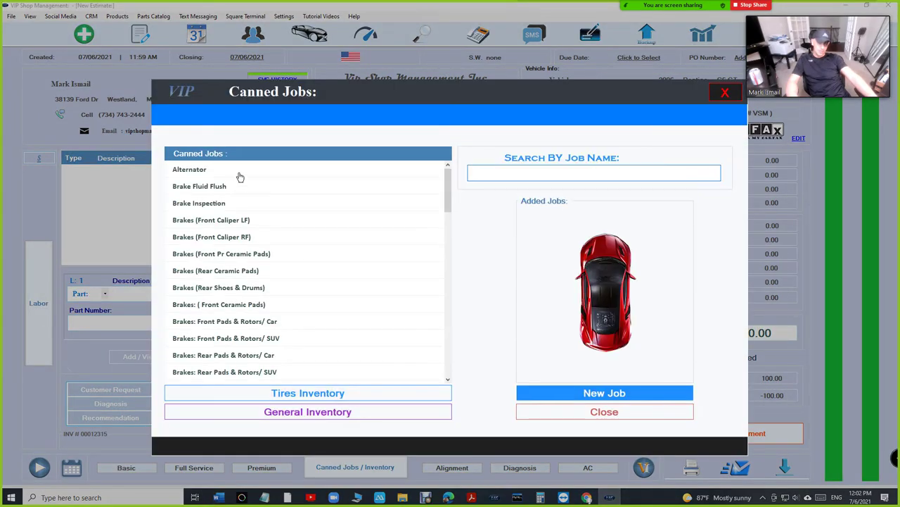
pyautogui.scroll(-1, 241, 220)
pyautogui.click(563, 411)
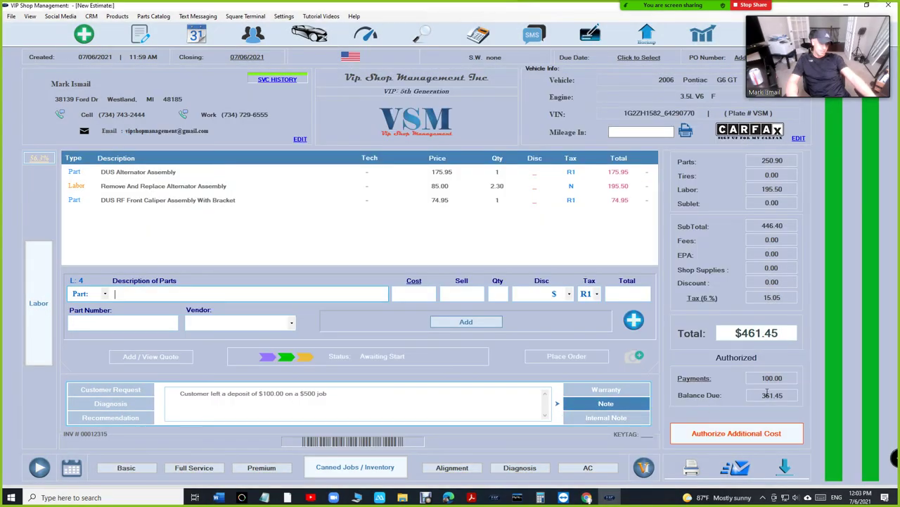
# Authorize the additional cost as in person and record a cash payment of 361.45 for the remaining balance
pyautogui.click(737, 433)
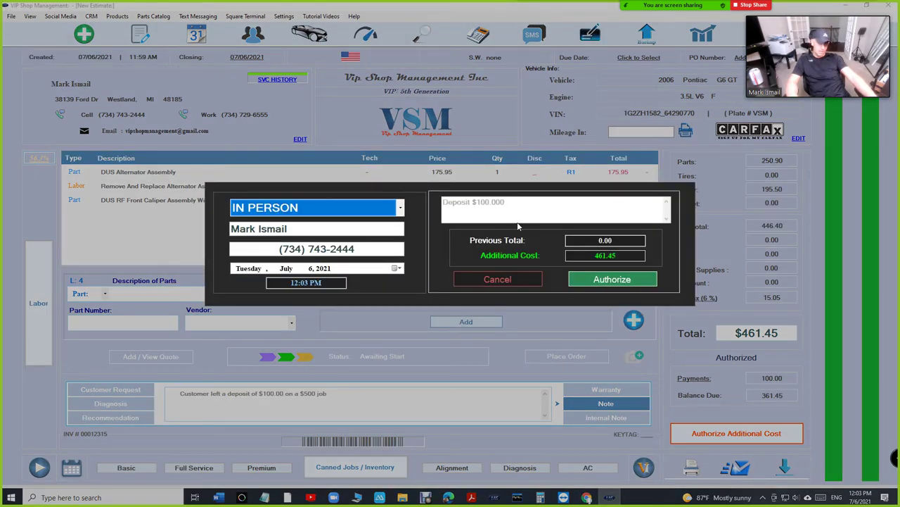
pyautogui.click(599, 281)
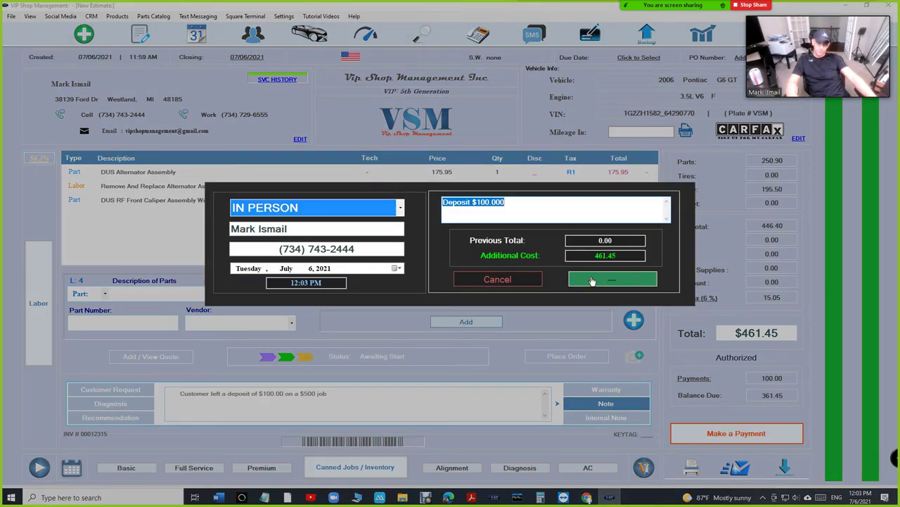
pyautogui.click(696, 433)
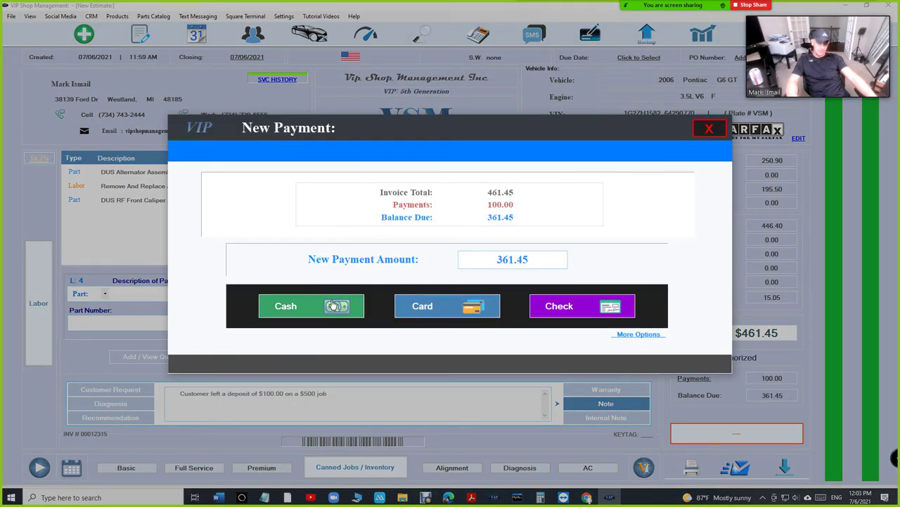
pyautogui.click(356, 307)
pyautogui.click(518, 320)
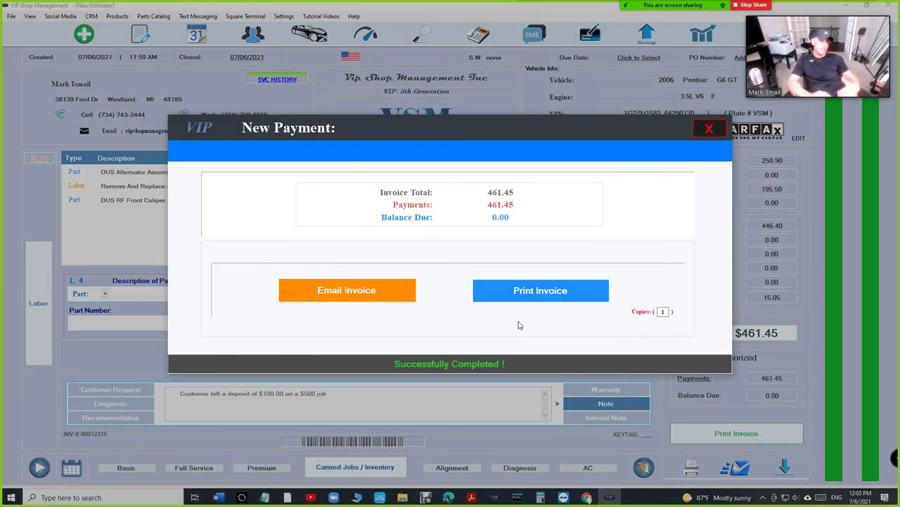